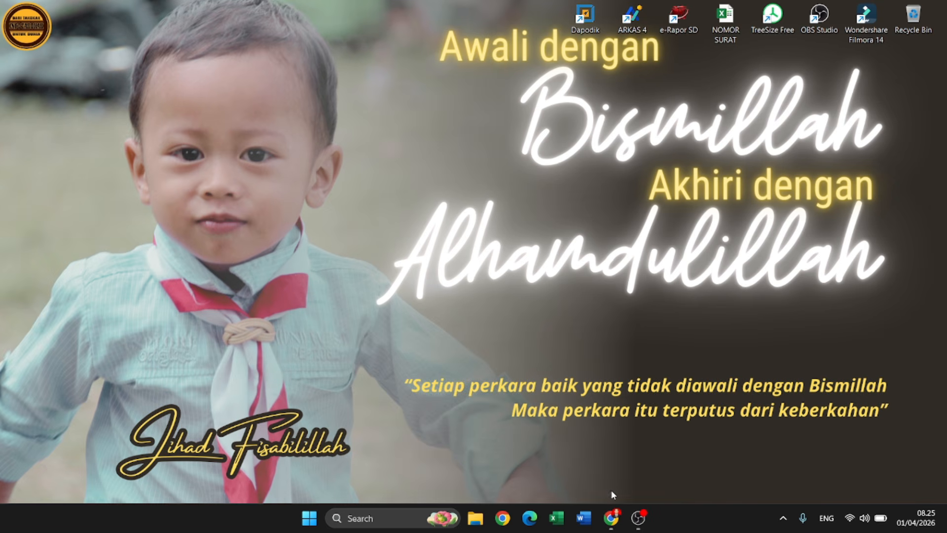
Switch to Chrome, search Google for "komunitas gtk sindara" and open the SINDARA "komunitas gtk" result.
left_click(611, 518)
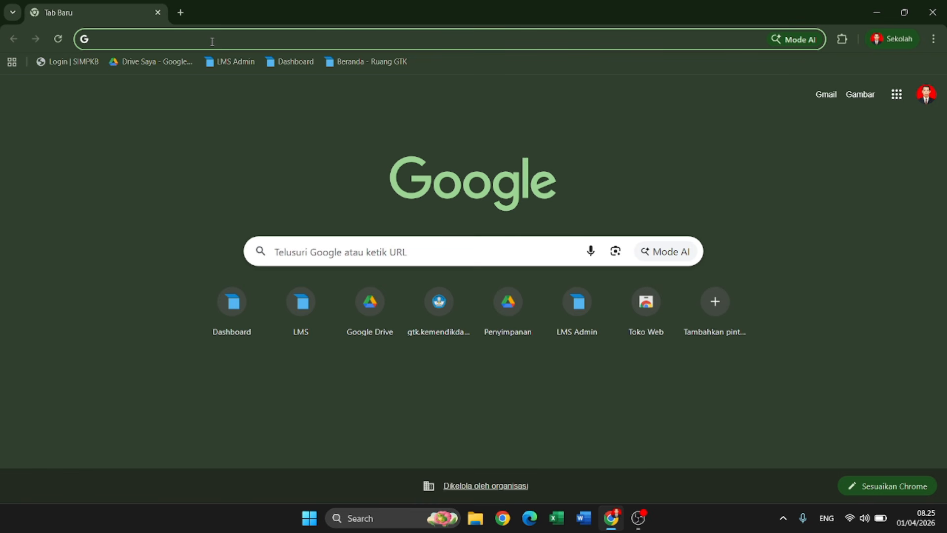
type("ko")
key("Return")
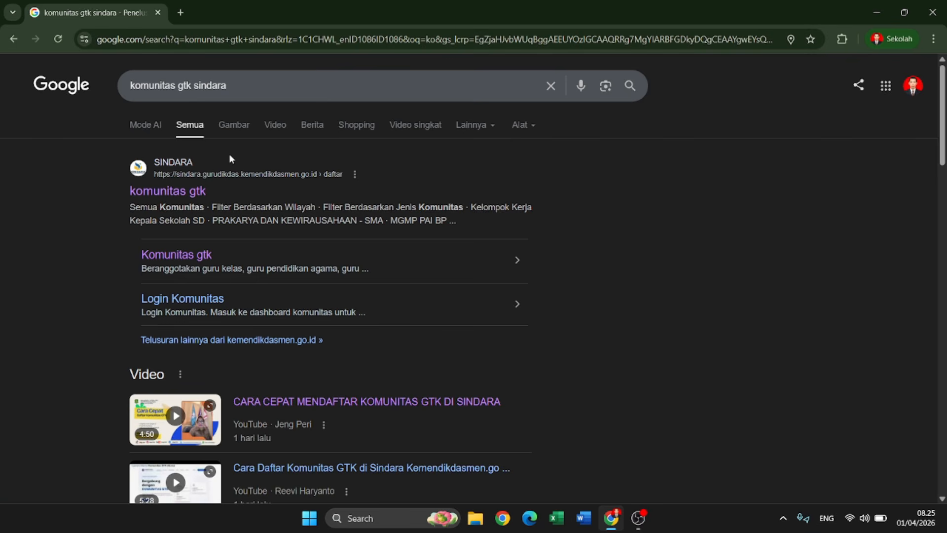
left_click(188, 196)
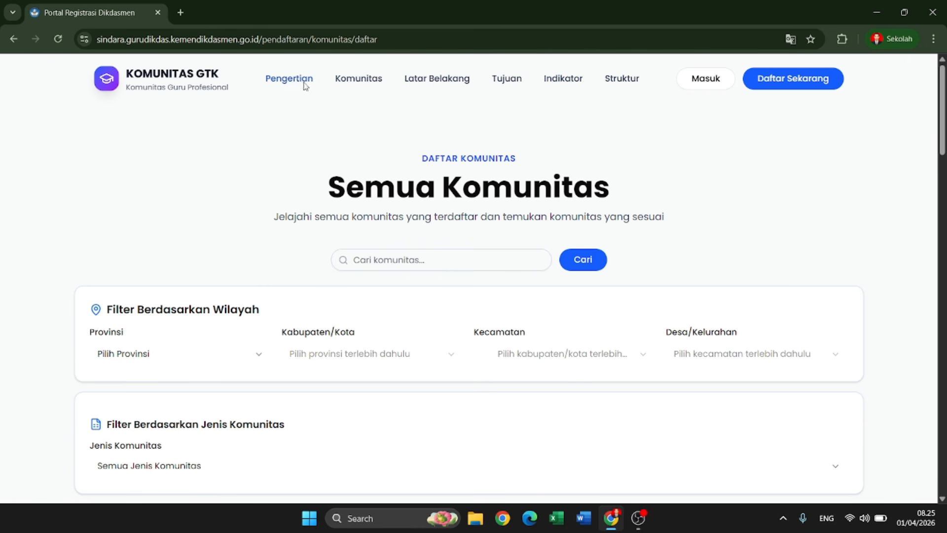
Read the Pengertian section on KKG and MGMP, including the Tujuan Utama block.
left_click(289, 79)
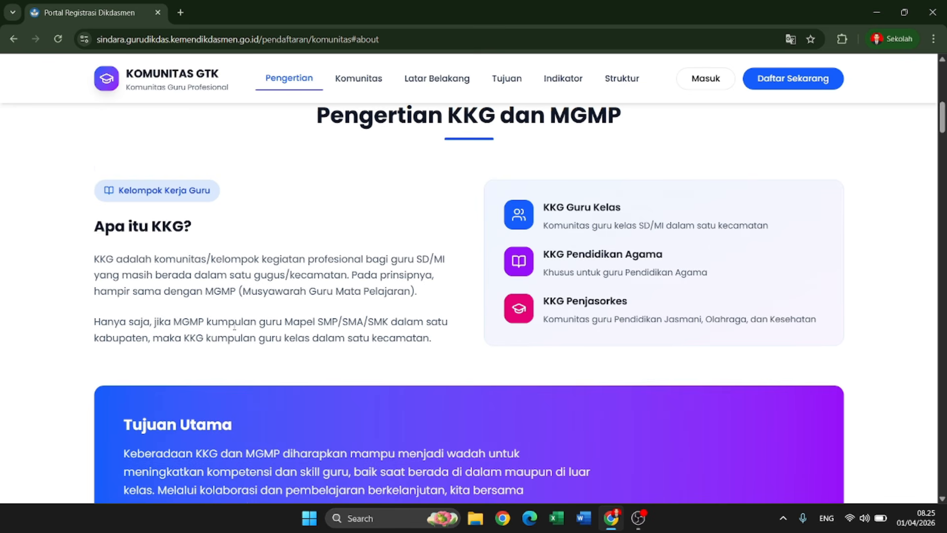
scroll(234, 326, "down", 4)
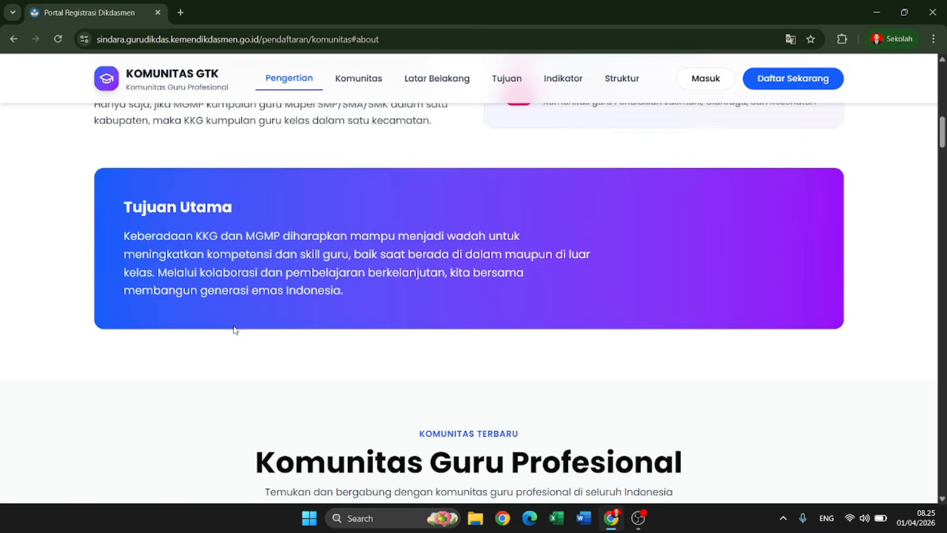
scroll(235, 330, "down", 1)
scroll(235, 330, "up", 5)
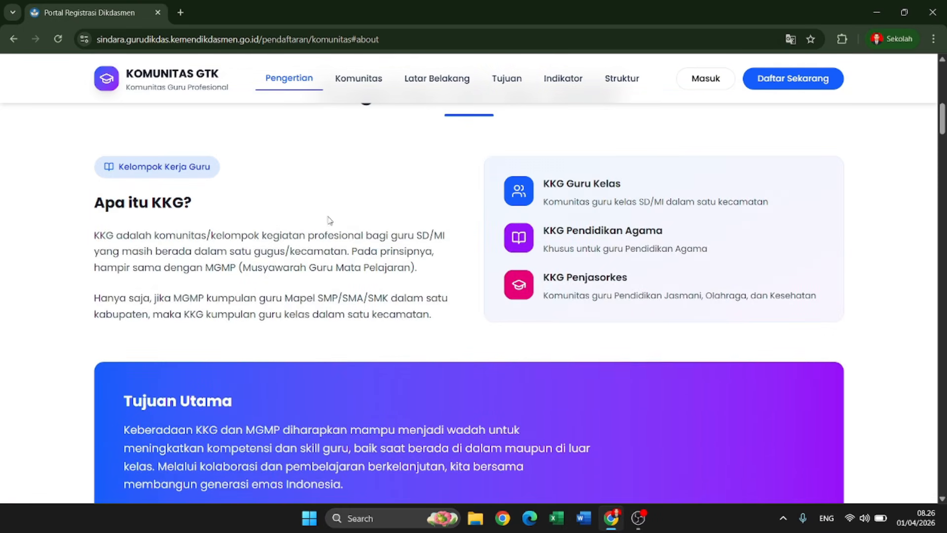
Look through the latest registered communities in the Komunitas section.
left_click(357, 79)
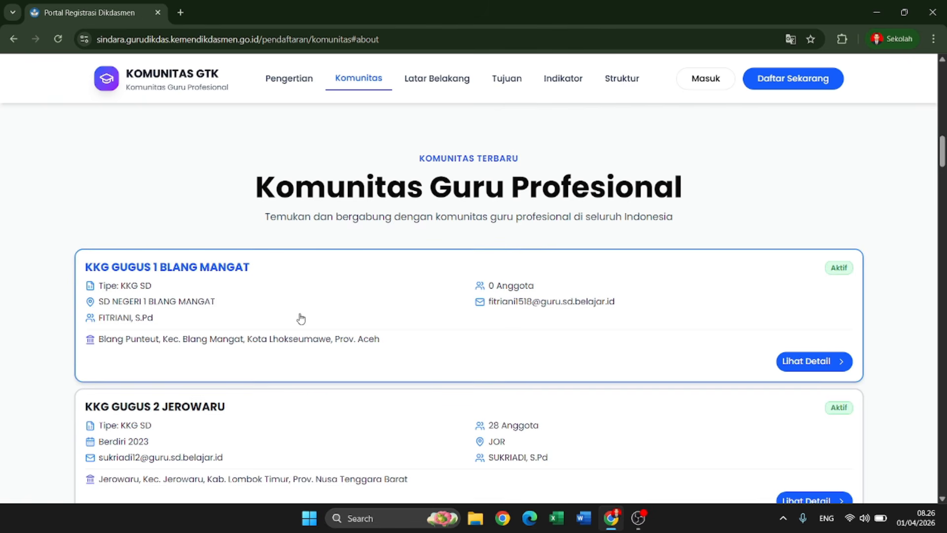
scroll(301, 318, "down", 1)
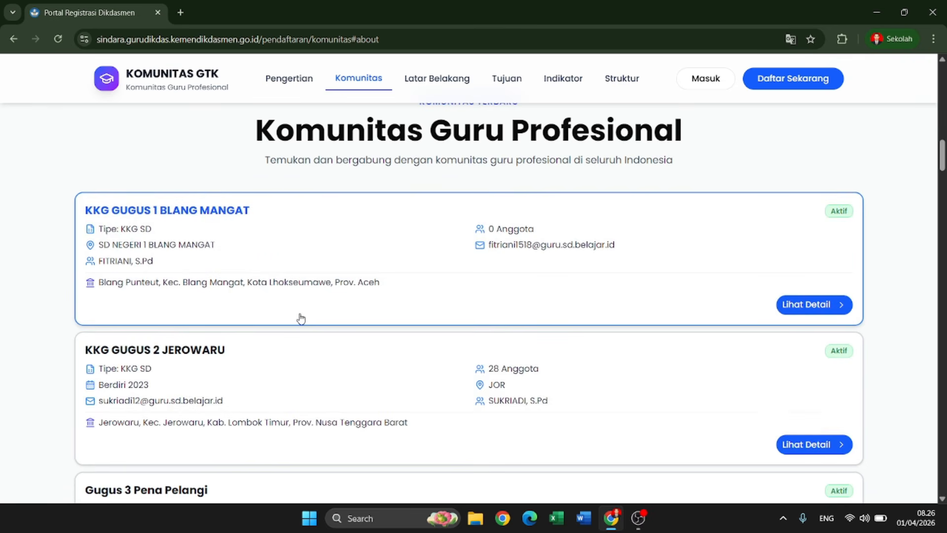
scroll(300, 318, "down", 3)
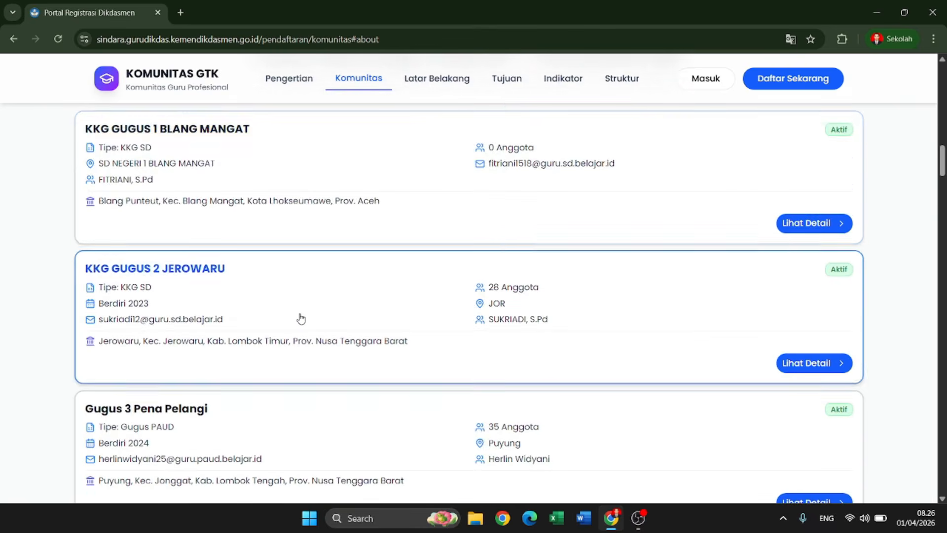
scroll(301, 319, "down", 2)
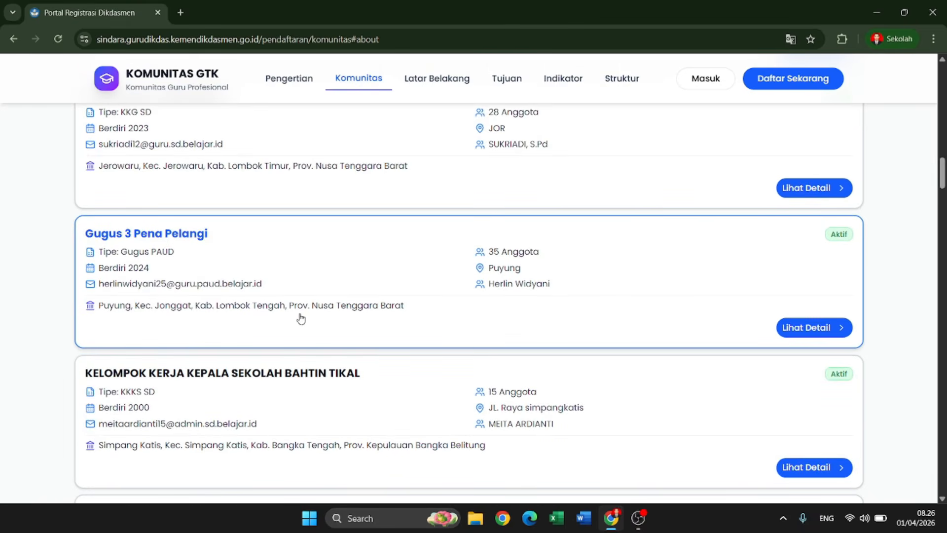
scroll(300, 318, "up", 6)
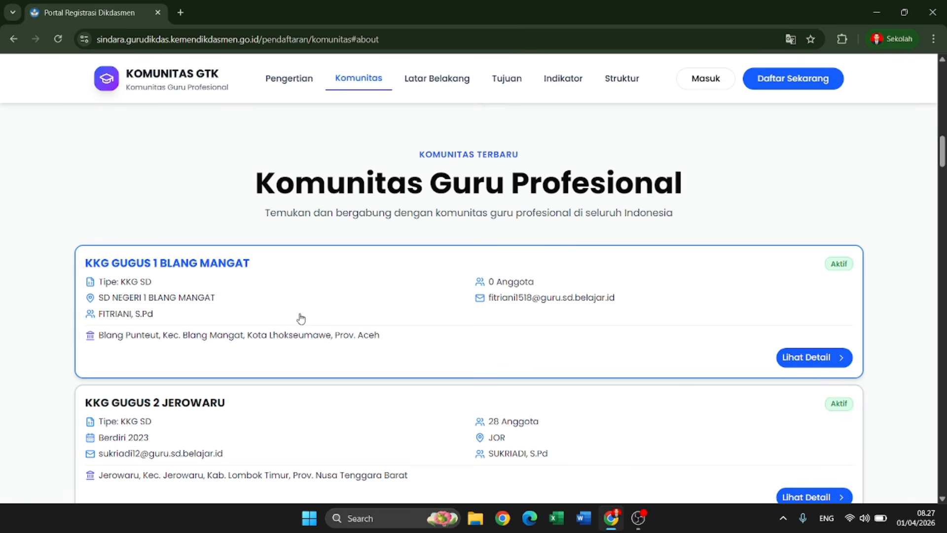
scroll(300, 318, "up", 10)
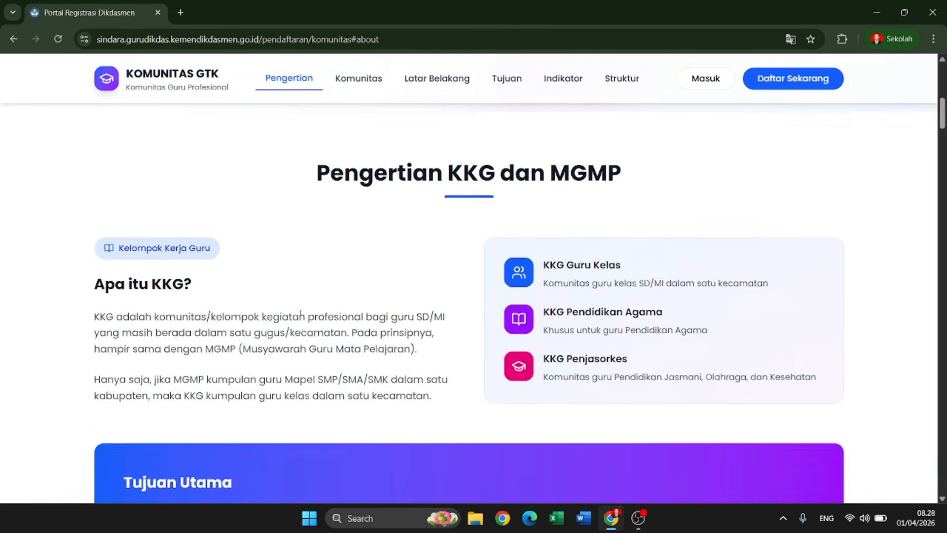
scroll(301, 316, "up", 1)
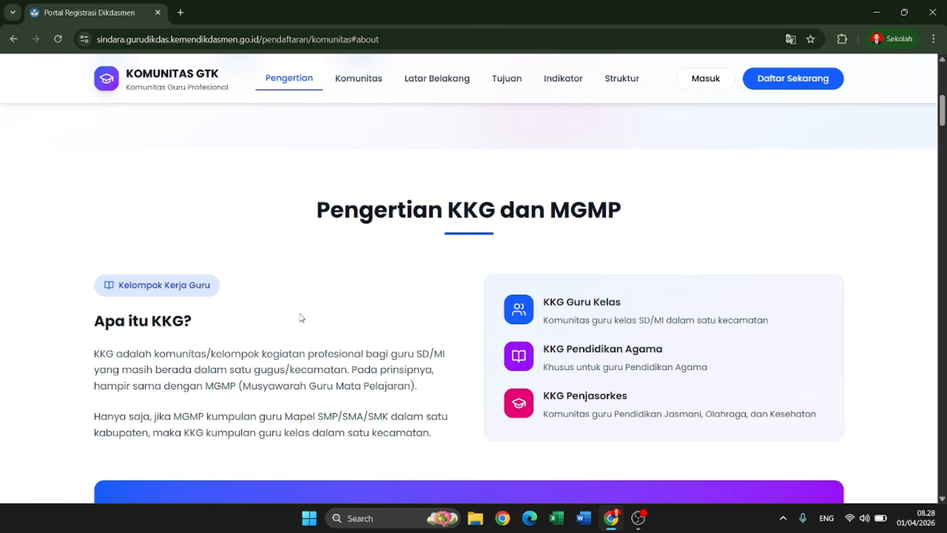
View the Komunitas, Latar Belakang, Tujuan and Indikator sections of the portal in turn.
left_click(365, 86)
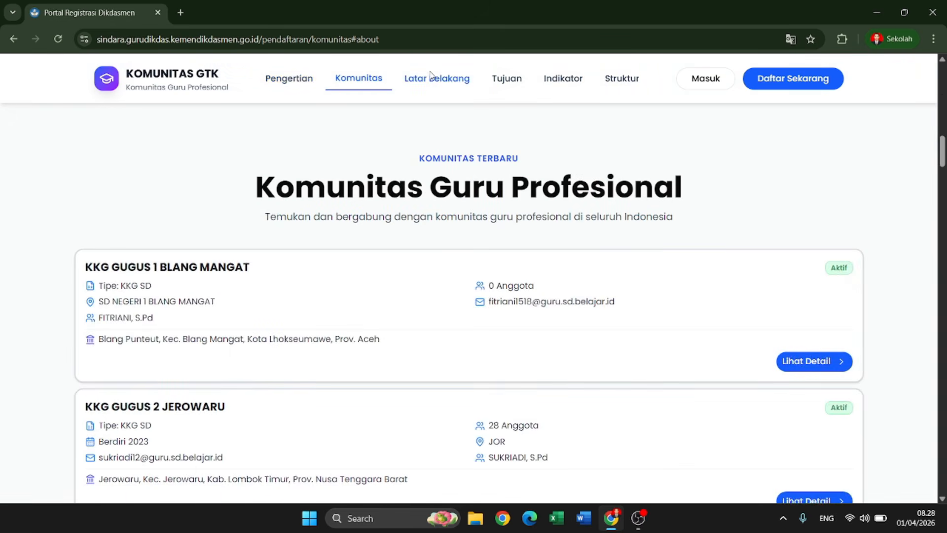
left_click(432, 79)
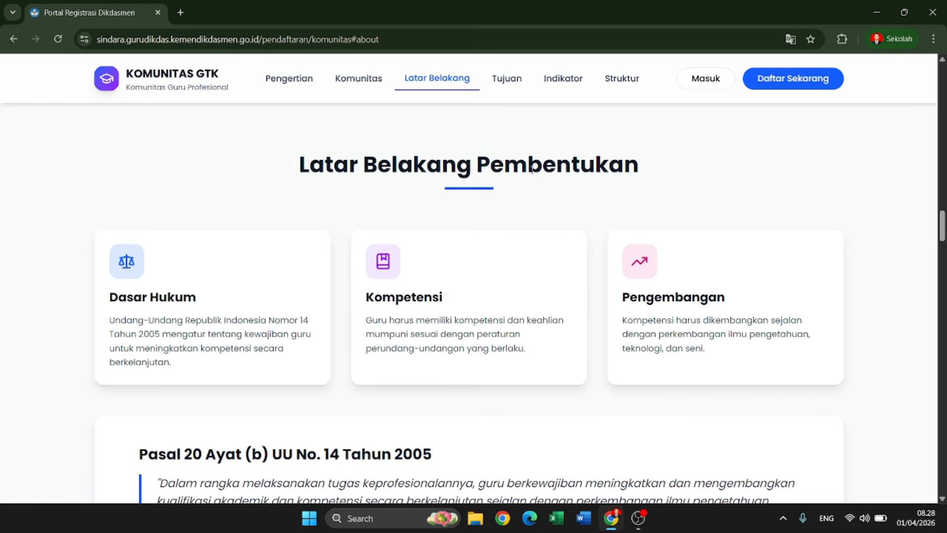
left_click(505, 81)
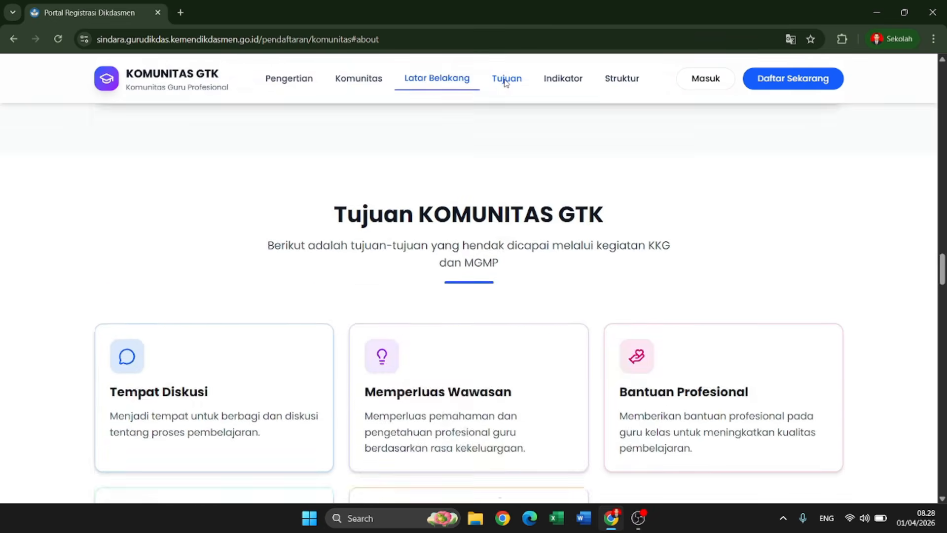
left_click(576, 85)
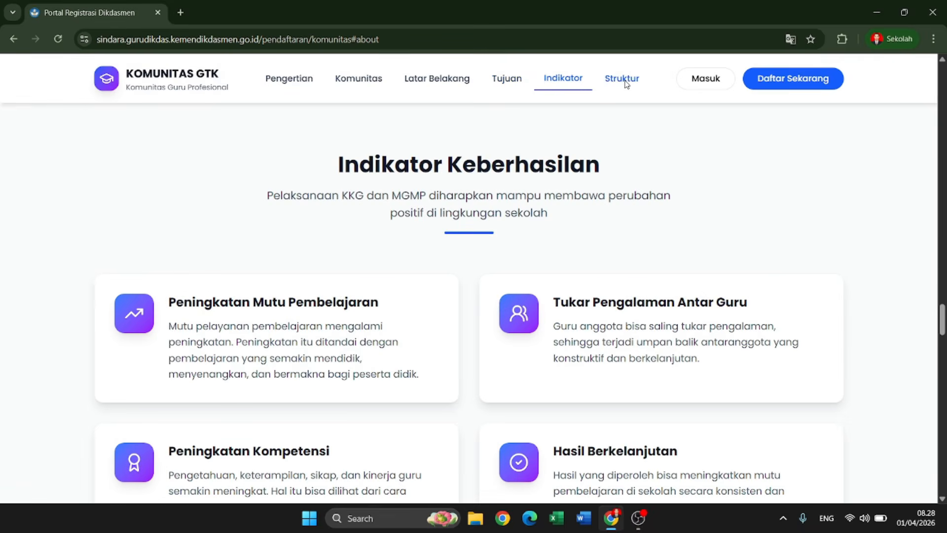
Examine the Struktur section's KKG organisation chart, from the Pengurus Inti through the Ketua Bidang to the Anggota.
left_click(625, 83)
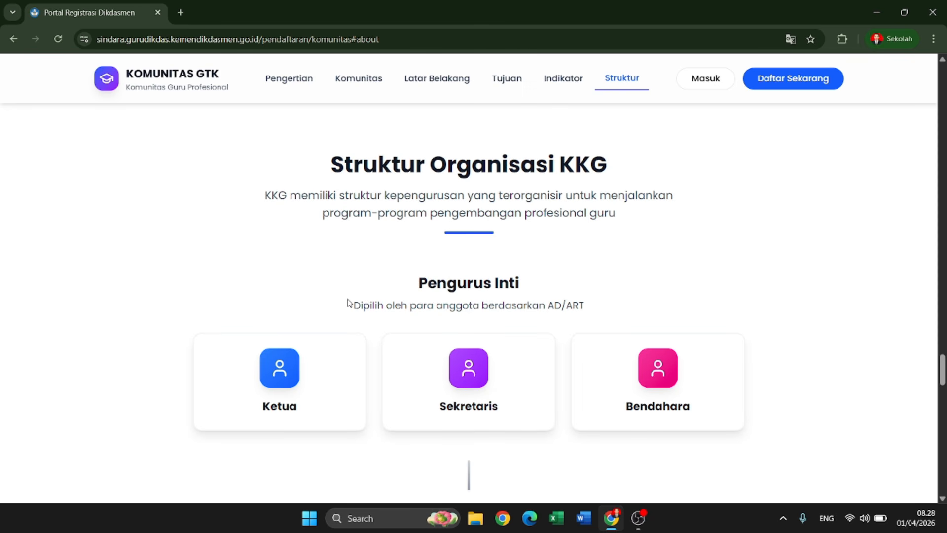
scroll(442, 313, "down", 5)
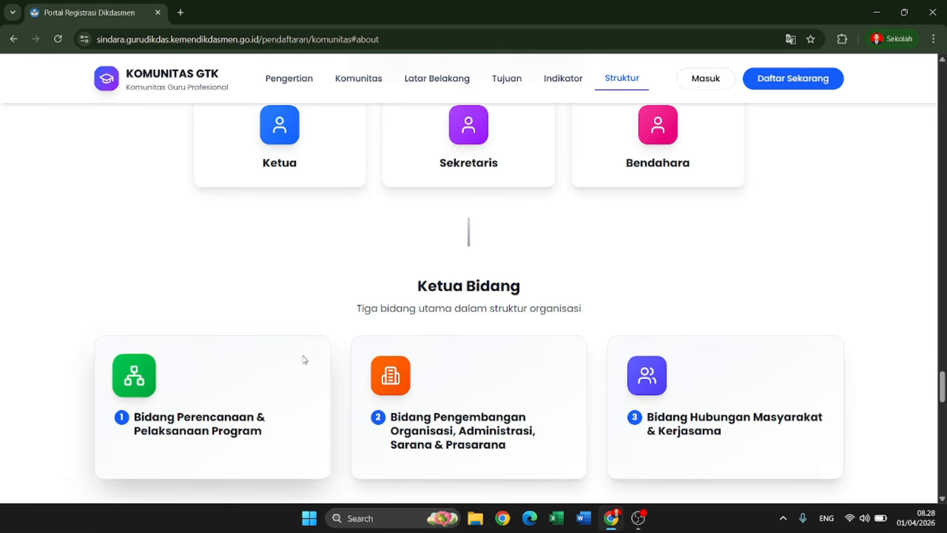
scroll(469, 350, "down", 3)
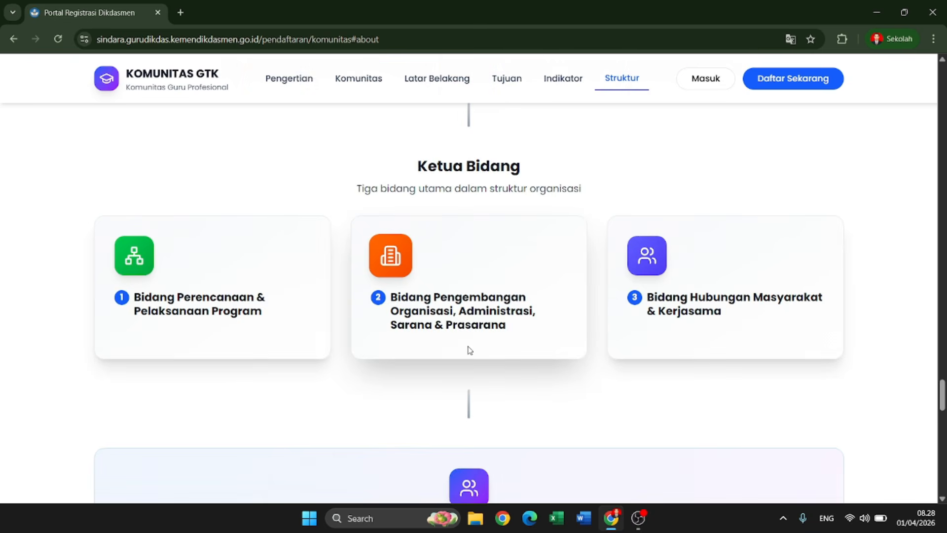
scroll(469, 349, "down", 5)
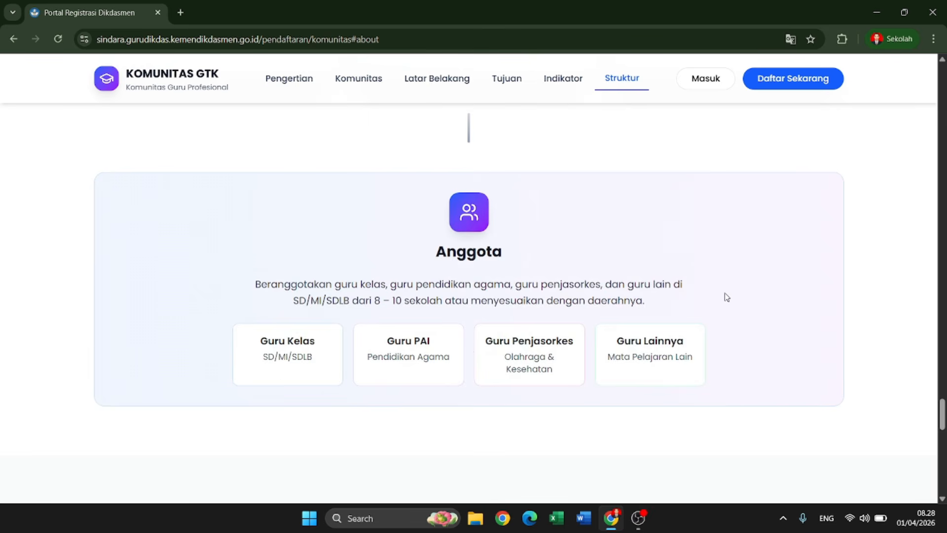
scroll(681, 261, "up", 10)
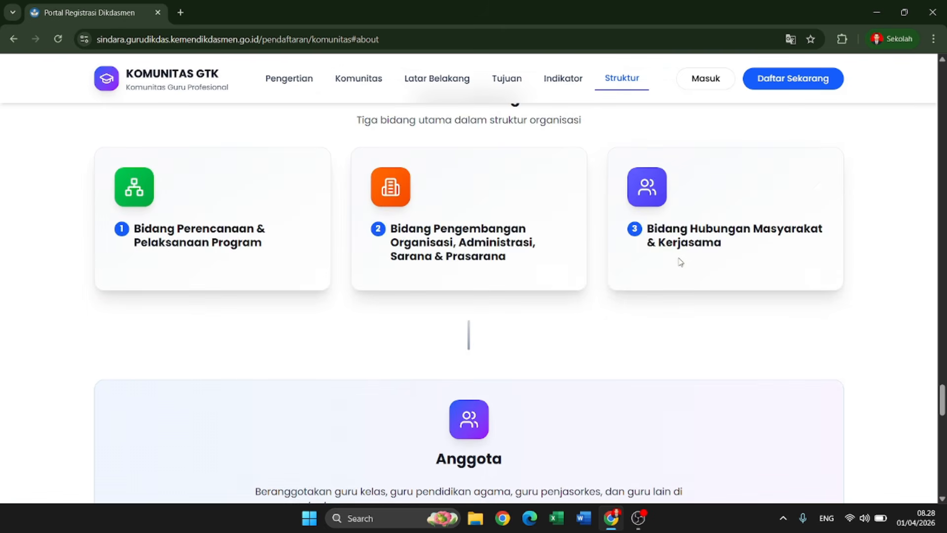
scroll(680, 261, "up", 10)
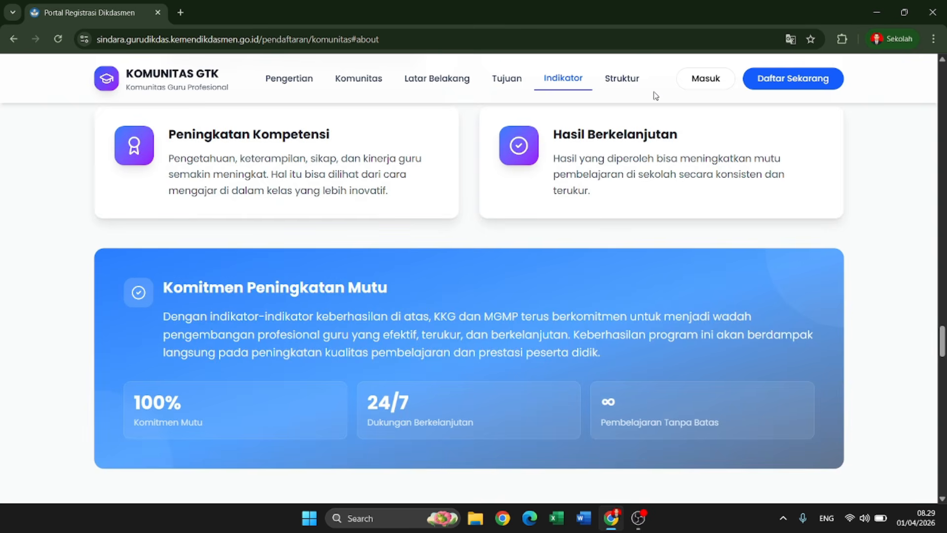
left_click(622, 79)
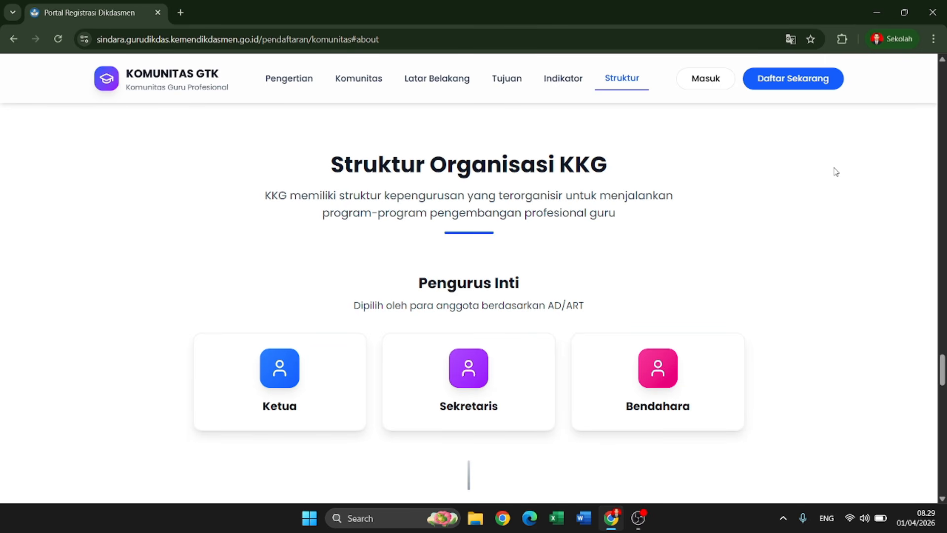
View the Login Komunitas page and return to the portal's home page.
scroll(811, 175, "up", 2)
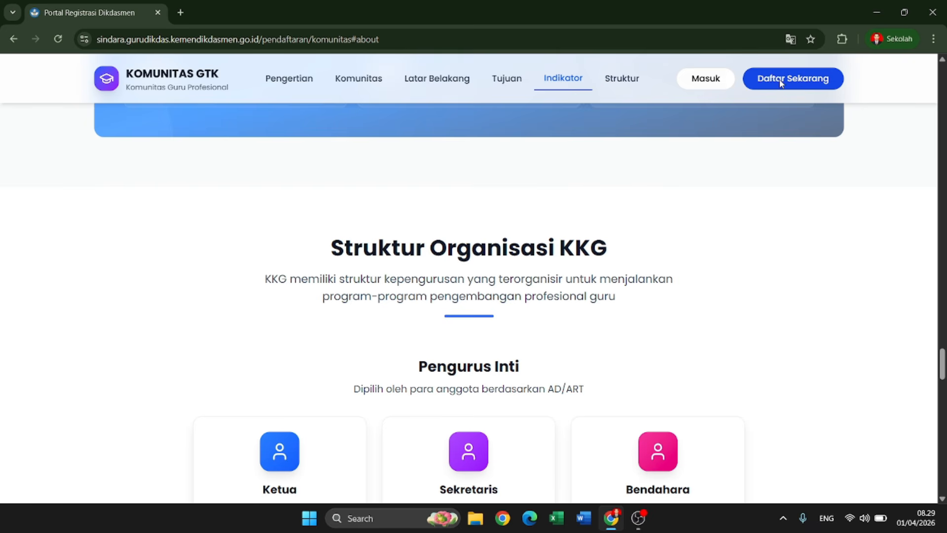
left_click(713, 82)
scroll(641, 232, "down", 2)
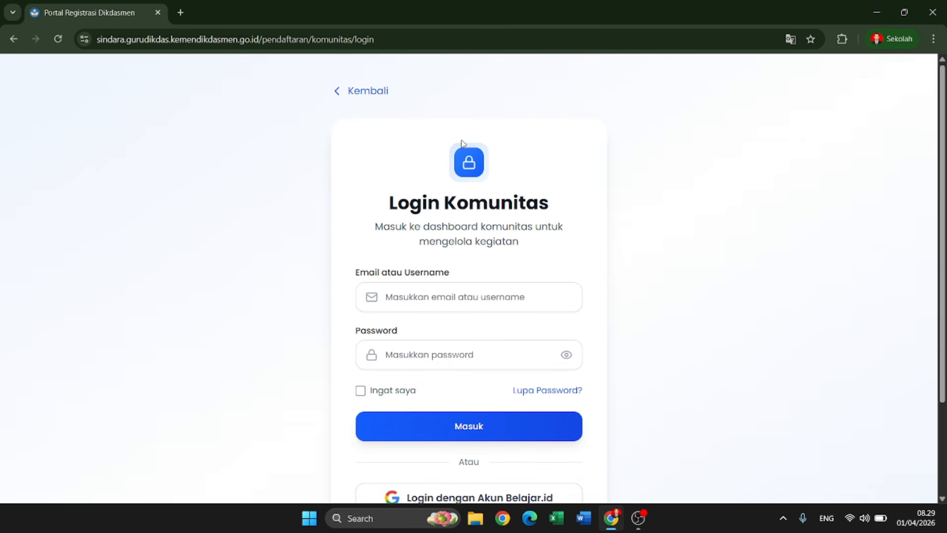
left_click(349, 94)
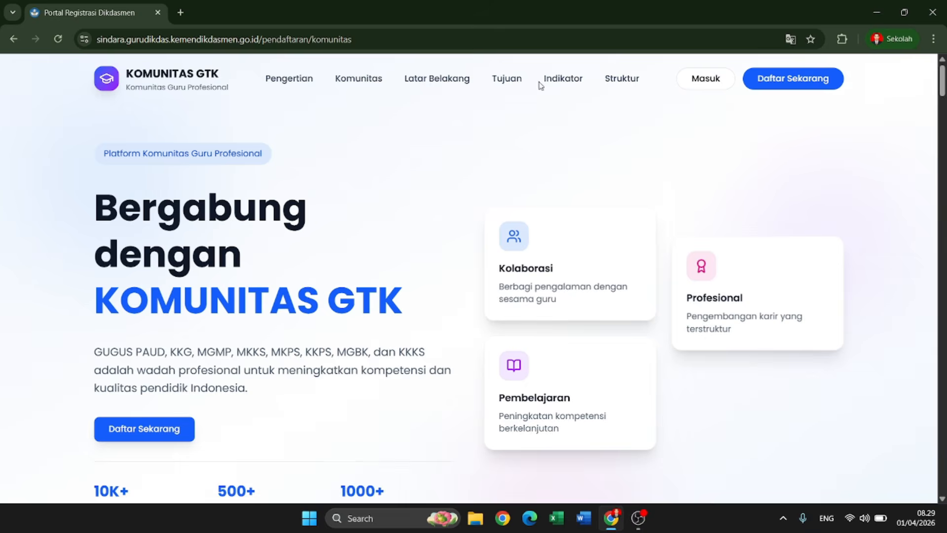
Review the fields of the Pendaftaran Kandidat registration form and return to the portal's home page.
left_click(768, 82)
scroll(682, 254, "down", 5)
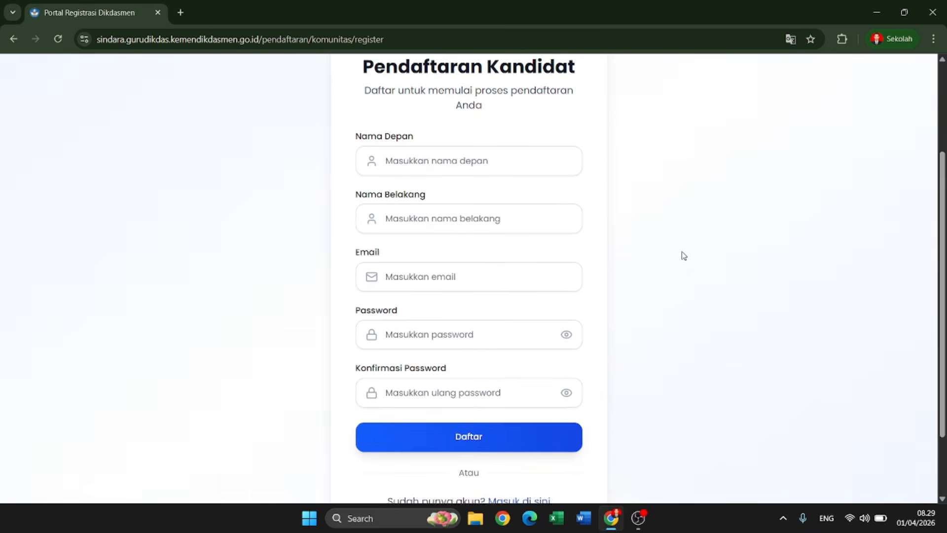
scroll(682, 255, "up", 3)
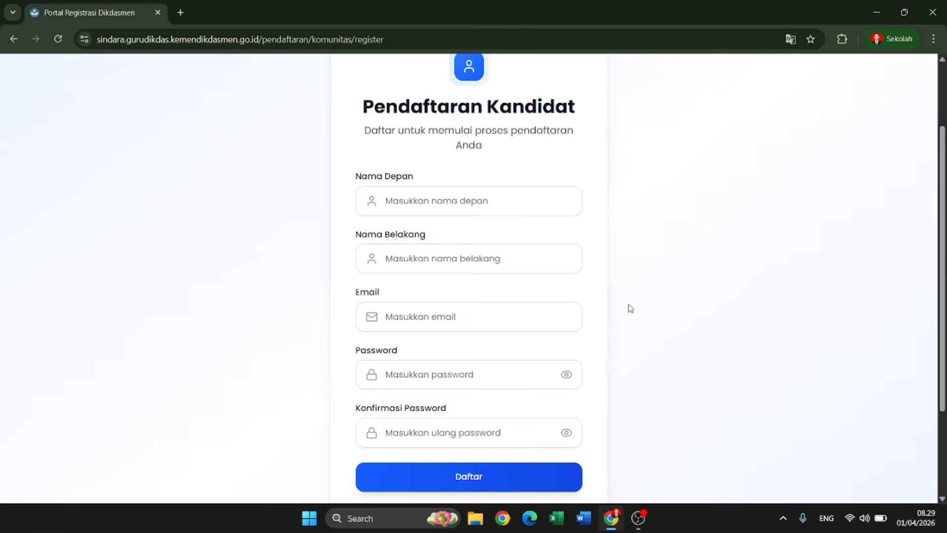
scroll(629, 308, "up", 1)
scroll(630, 308, "up", 1)
left_click(336, 94)
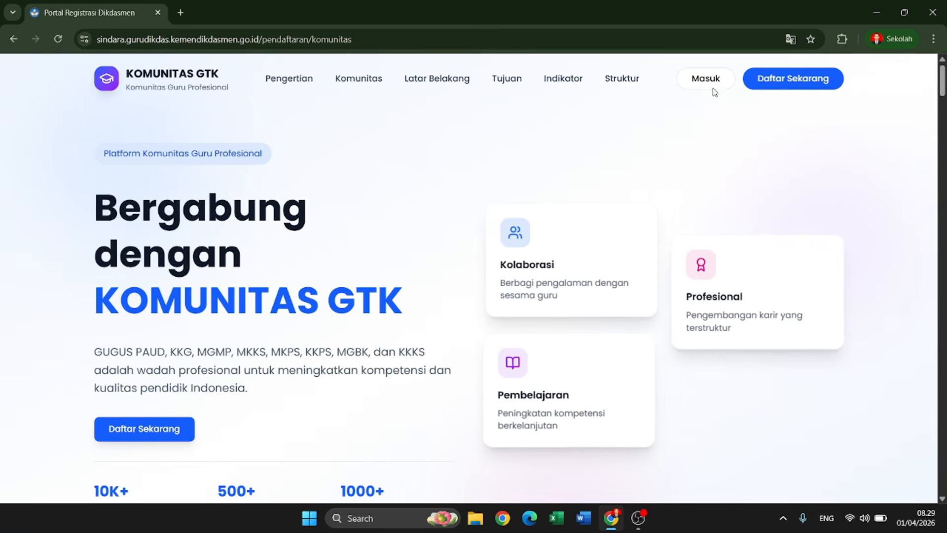
Log in to the Komunitas portal through Google with the admin Belajar.id account and approve continuing to kemendikdasmen.go.id.
left_click(713, 88)
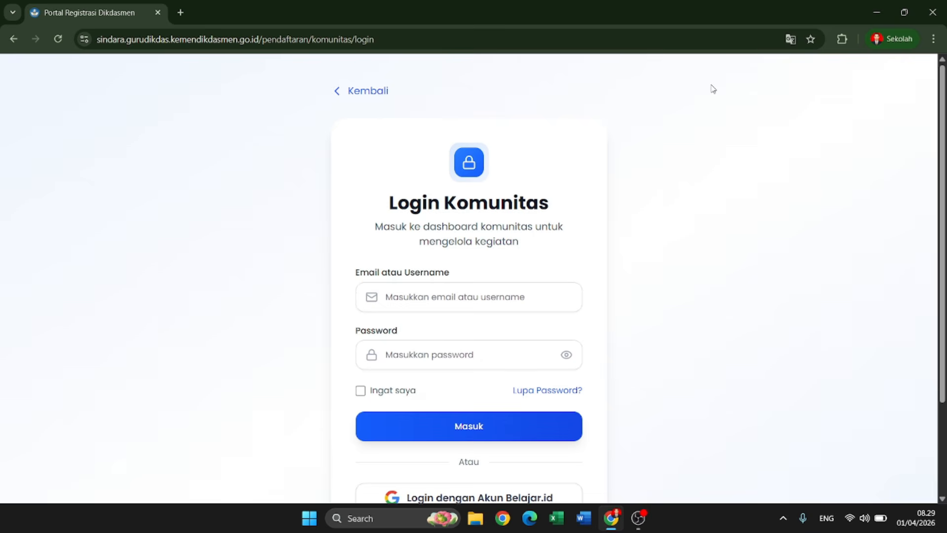
scroll(673, 245, "down", 2)
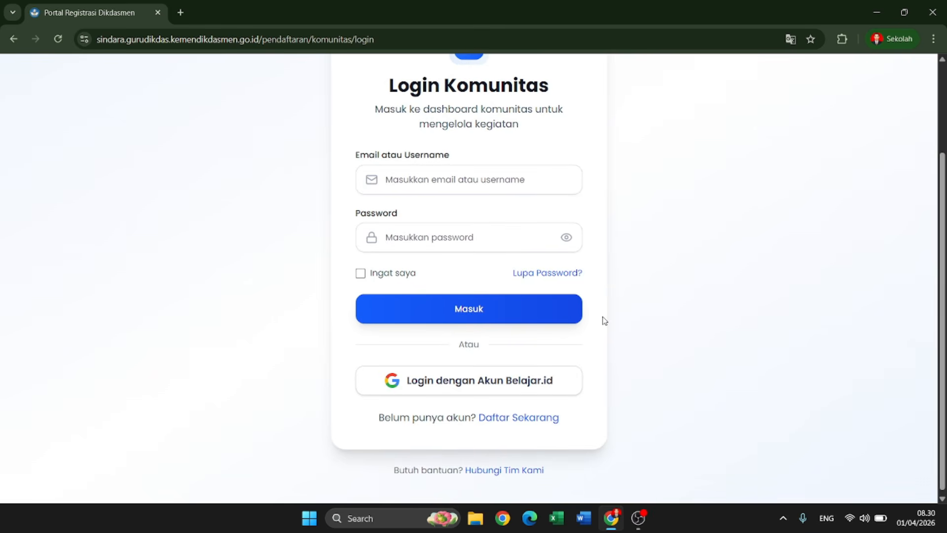
scroll(700, 311, "up", 1)
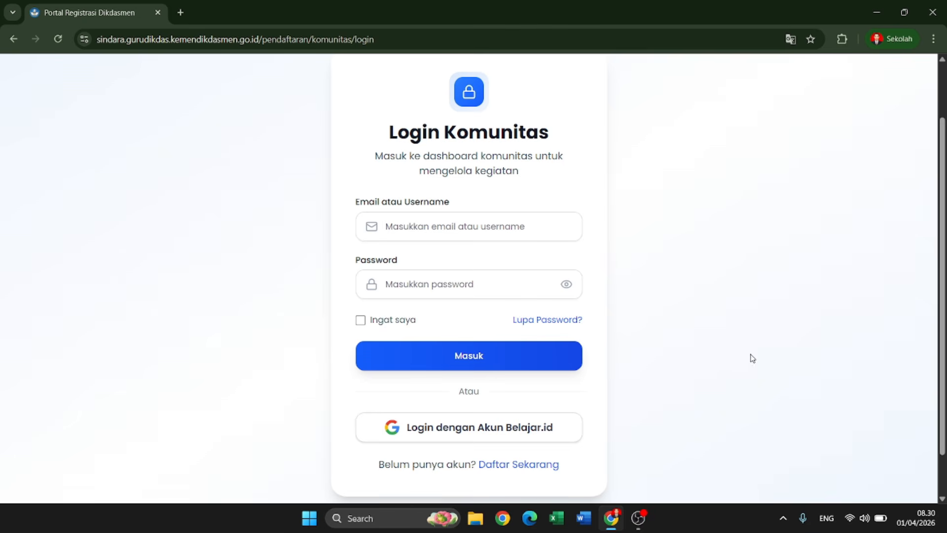
left_click(482, 436)
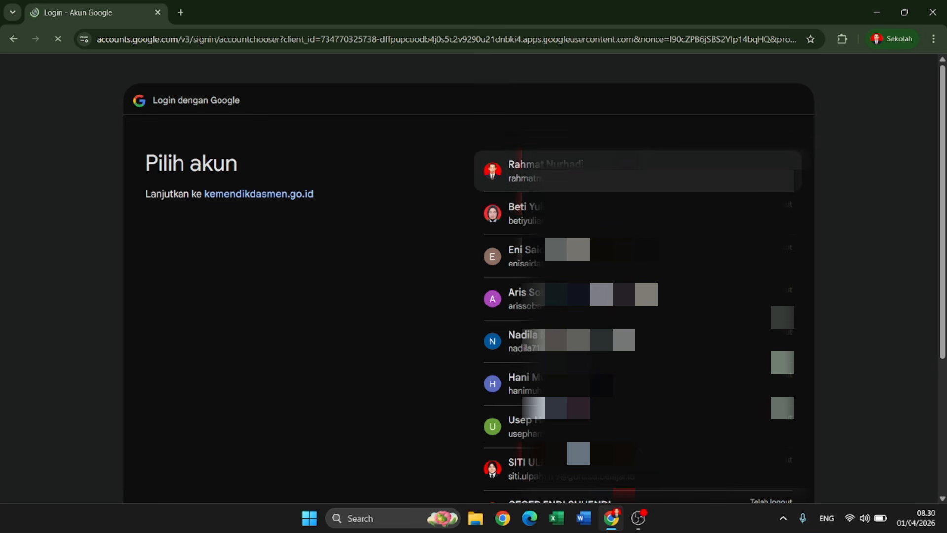
left_click(622, 168)
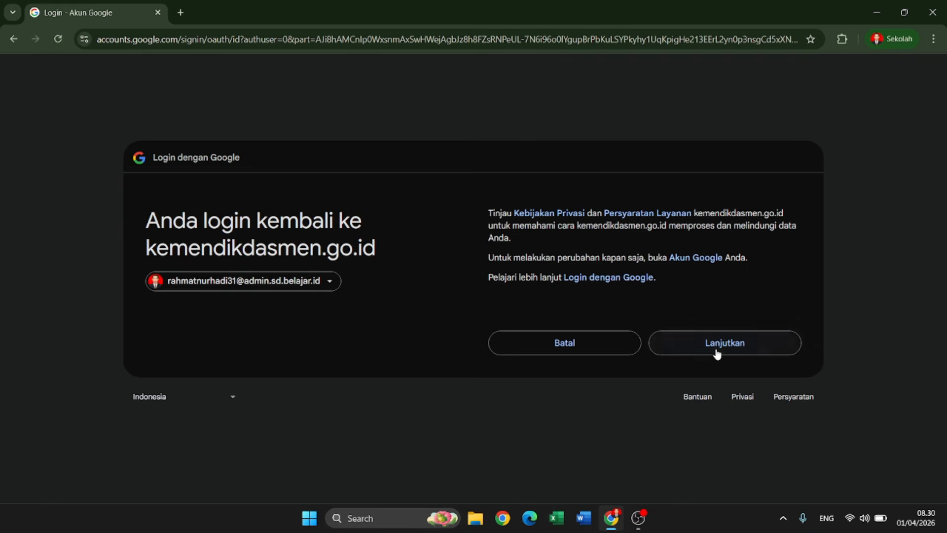
left_click(716, 350)
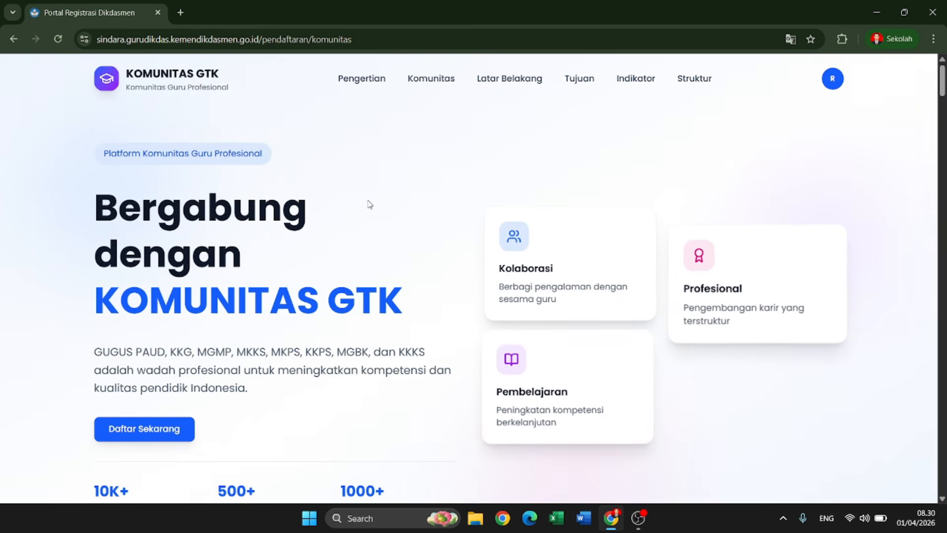
Open the Profil page of the logged-in account.
scroll(368, 250, "down", 2)
scroll(368, 200, "down", 1)
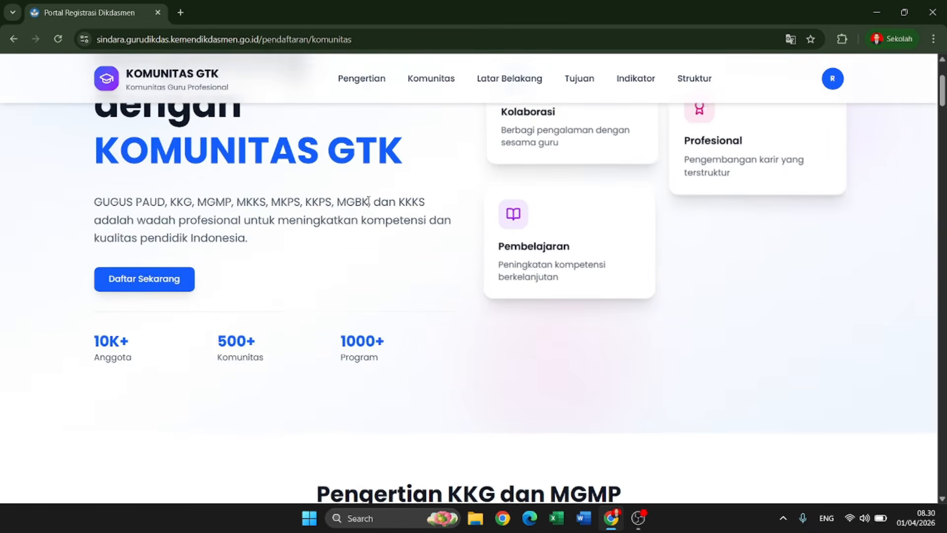
scroll(369, 203, "up", 3)
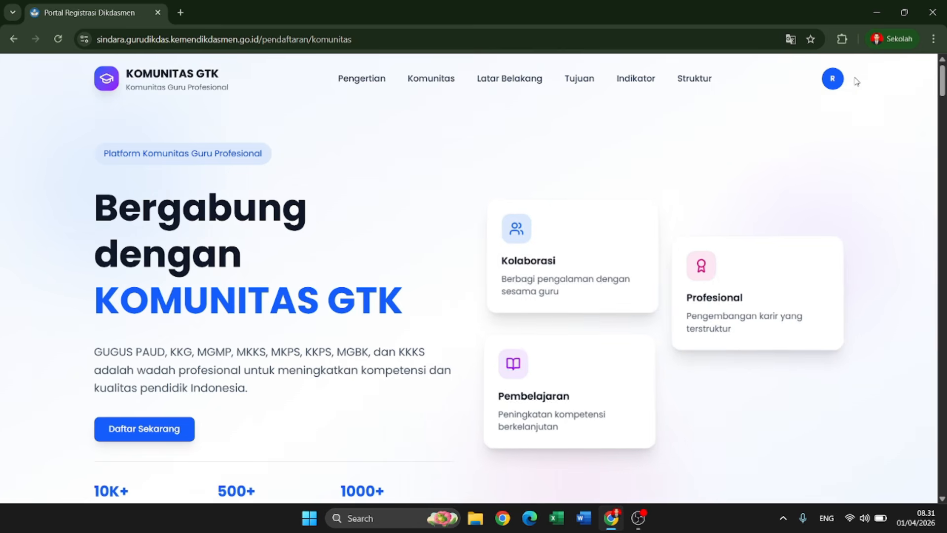
left_click(831, 85)
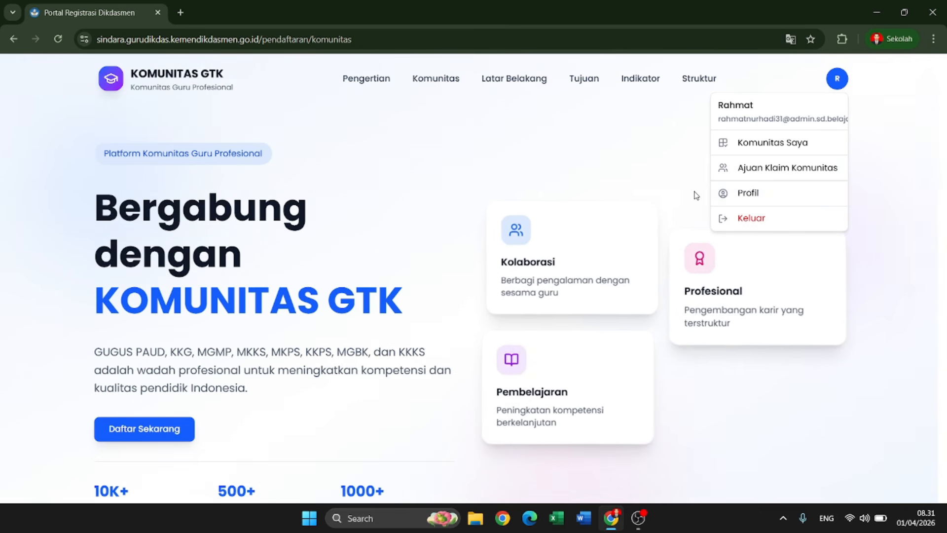
left_click(752, 192)
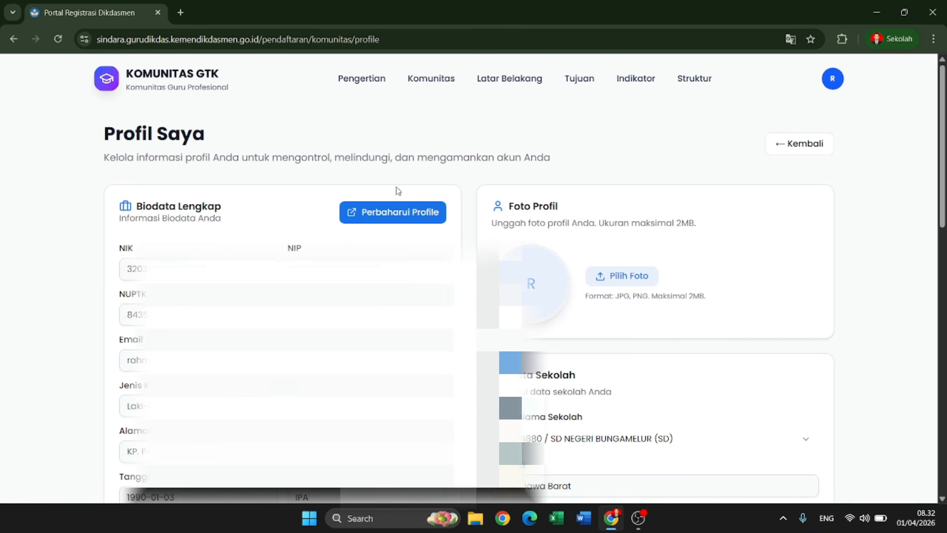
Open the Pembaruan Biodata form and review the identity and contact fields on its first two pages.
left_click(410, 217)
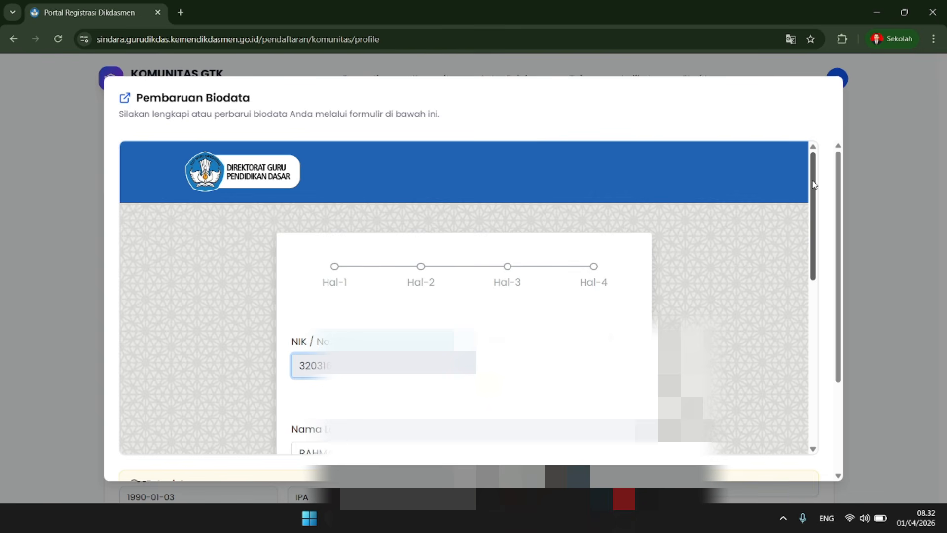
left_click_drag(814, 184, 815, 293)
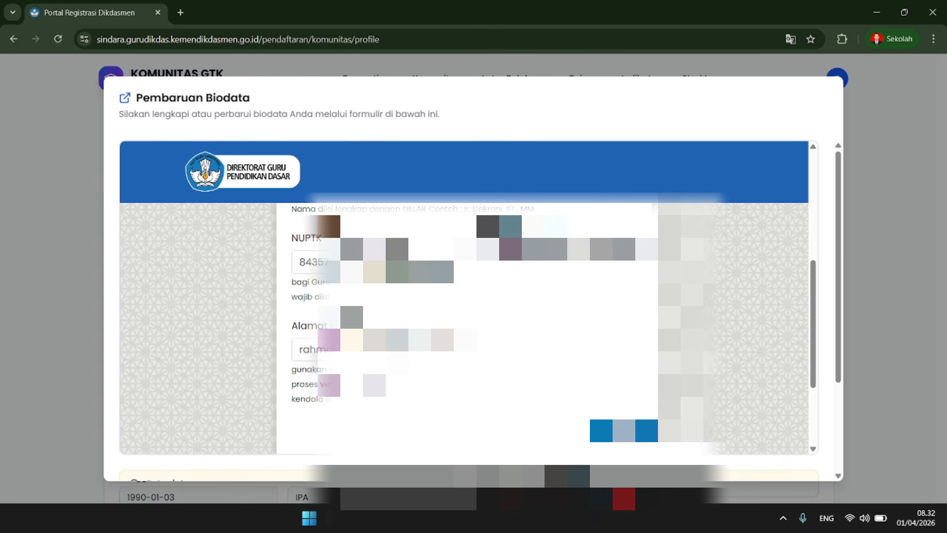
left_click(624, 430)
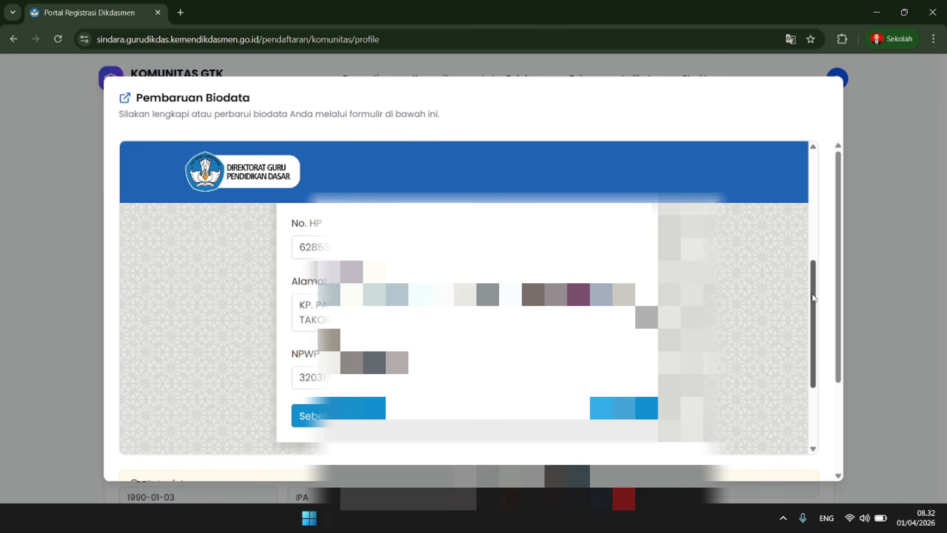
left_click_drag(814, 298, 799, 357)
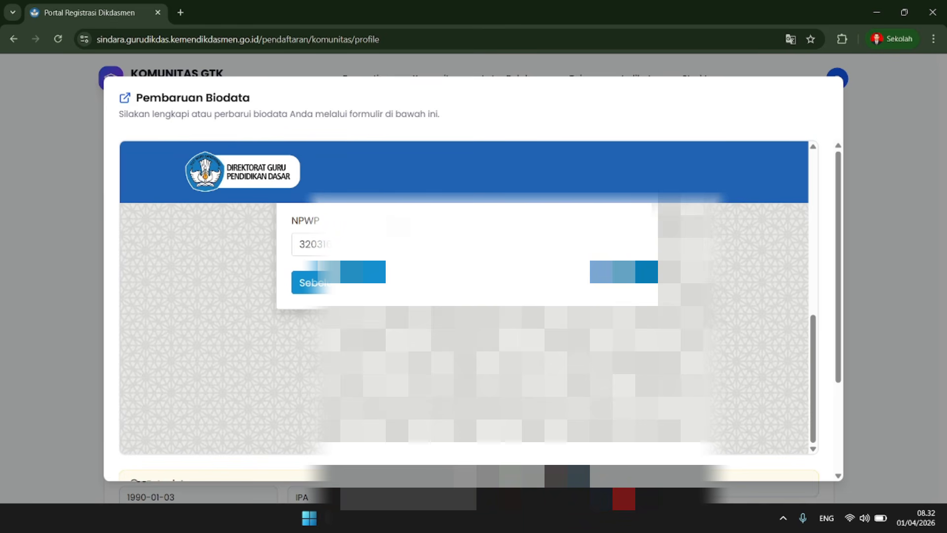
Review the institution, NPSN and school address fields on Hal-3 of the biodata form and advance to Hal-4.
scroll(351, 385, "up", 5)
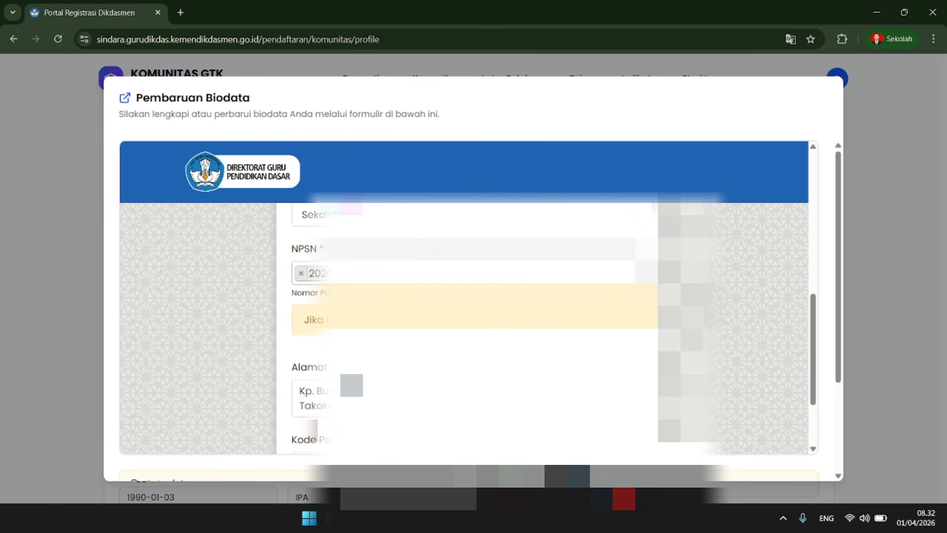
left_click_drag(812, 335, 789, 318)
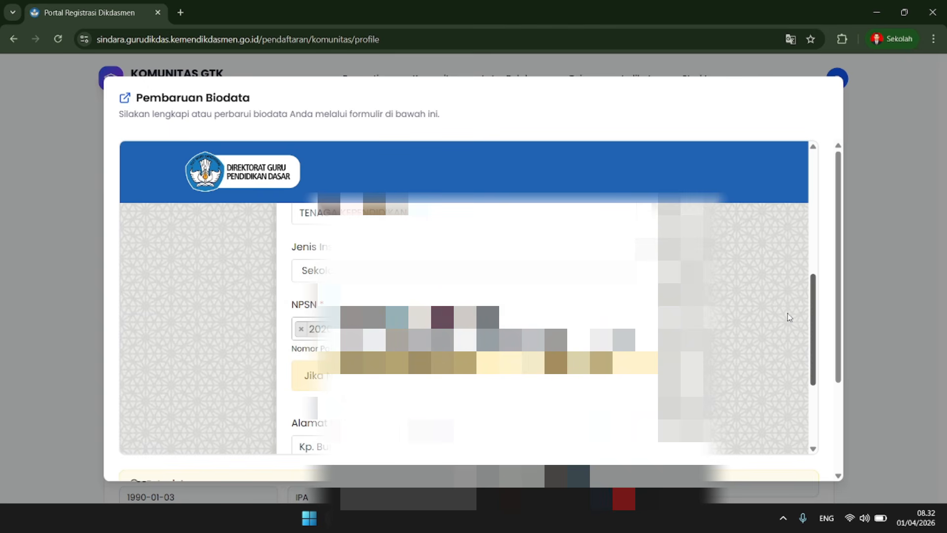
left_click_drag(789, 317, 789, 317)
left_click_drag(815, 293, 814, 337)
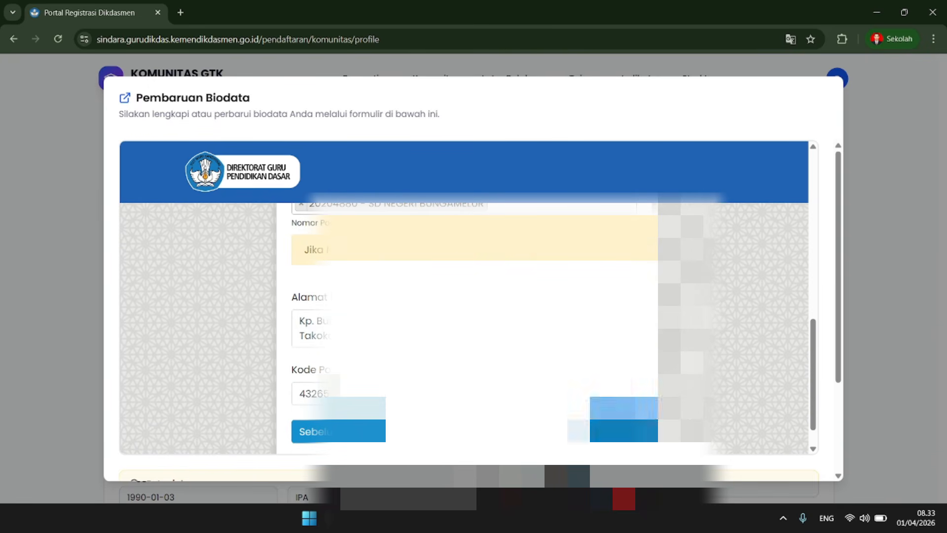
left_click(612, 430)
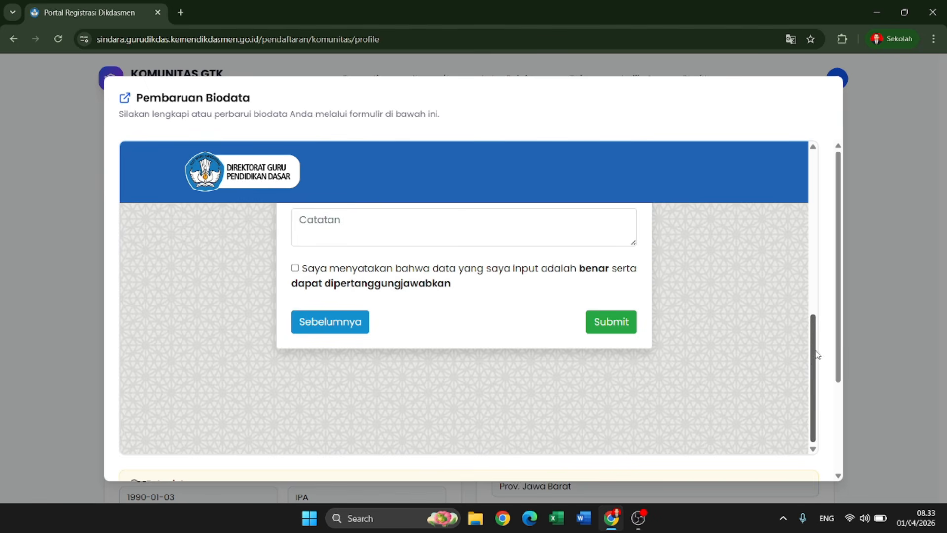
Examine the Ambil Swafoto, signature, Catatan and declaration fields on Hal-4 of the biodata form.
scroll(807, 312, "up", 2)
scroll(808, 311, "up", 5)
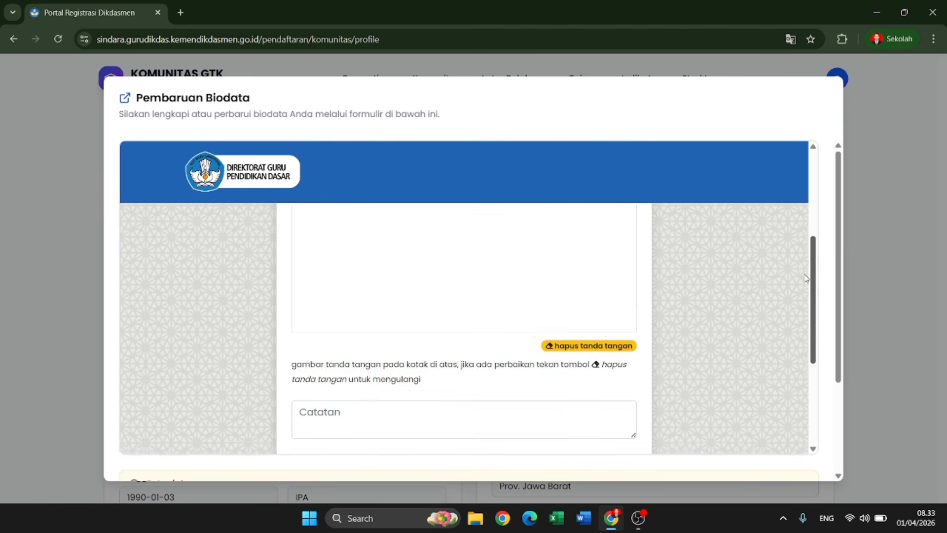
scroll(807, 217, "down", 1)
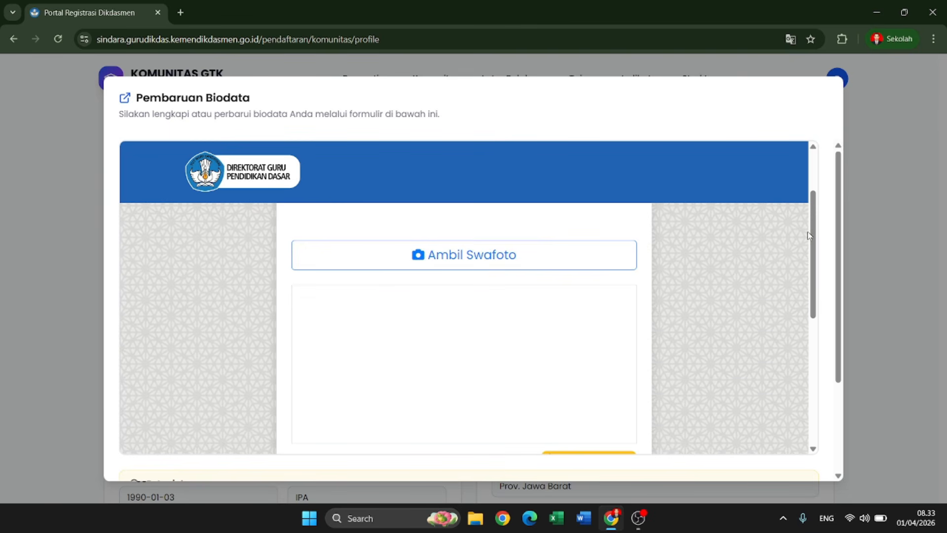
scroll(814, 186, "up", 2)
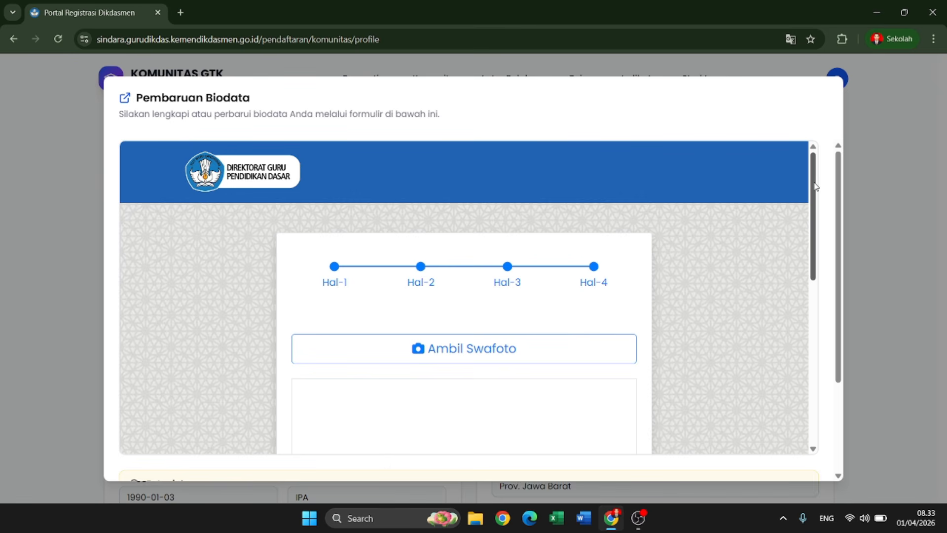
Draw a trial signature in the signature box and erase it.
mouse_move(815, 186)
left_mouse_down()
mouse_move(819, 260)
mouse_move(816, 238)
left_mouse_up()
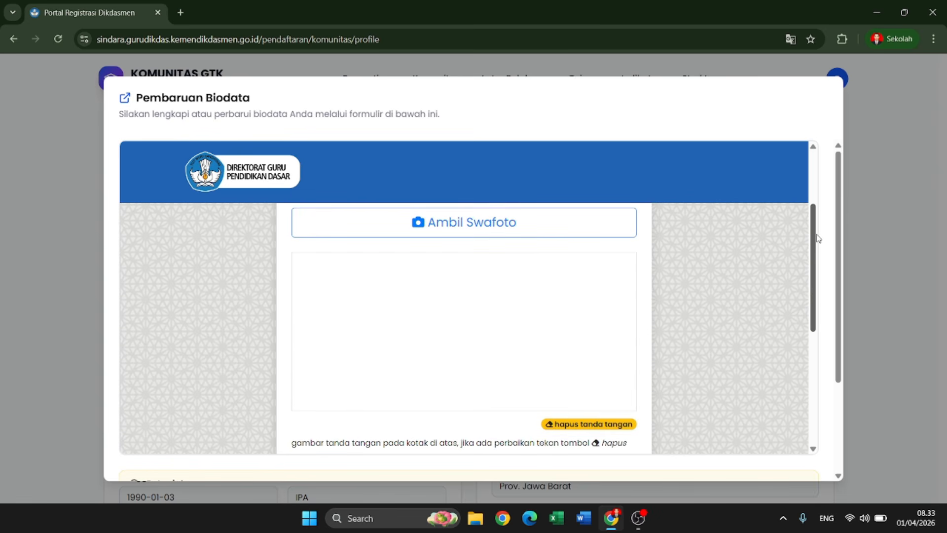
mouse_move(344, 292)
left_mouse_down()
mouse_move(345, 325)
mouse_move(437, 302)
mouse_move(458, 340)
left_mouse_up()
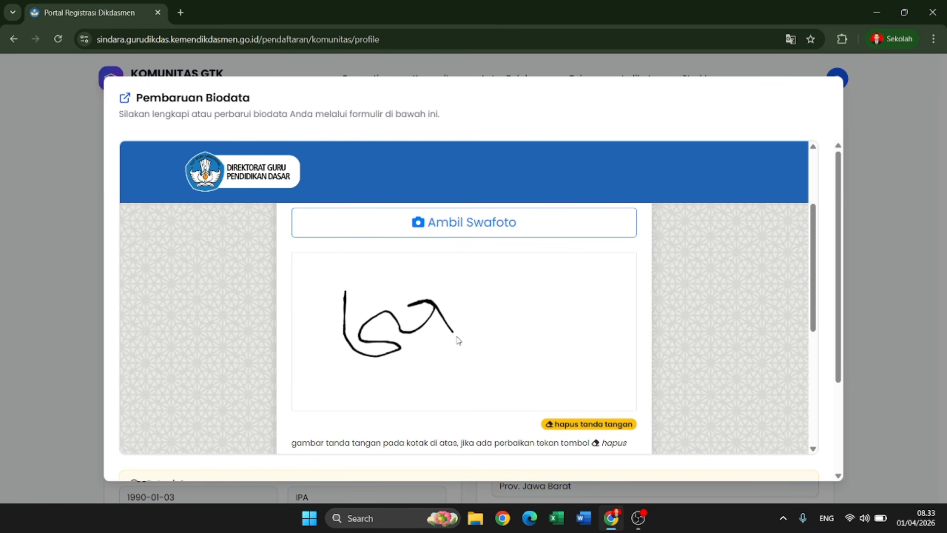
left_click(573, 426)
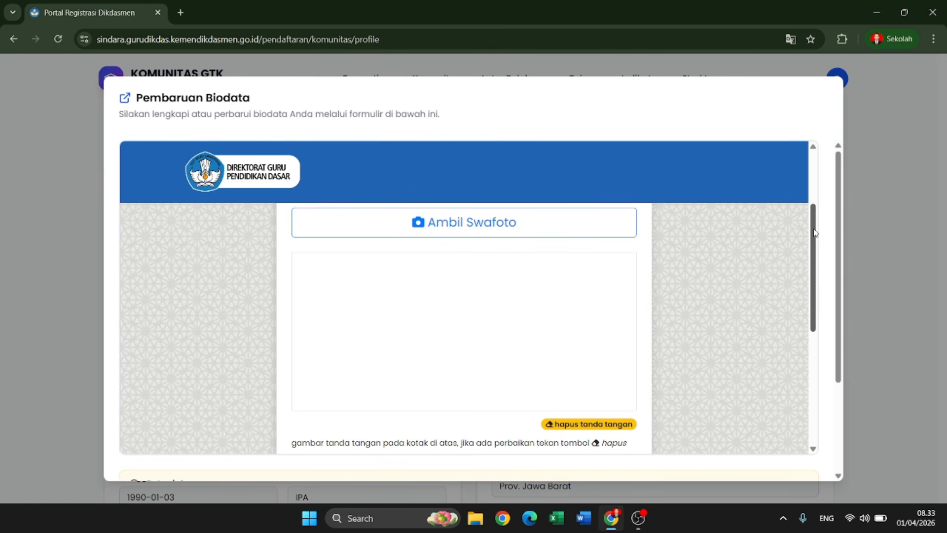
Close the Pembaruan Biodata form without submitting it and return to the portal's home page.
left_click_drag(814, 233, 814, 306)
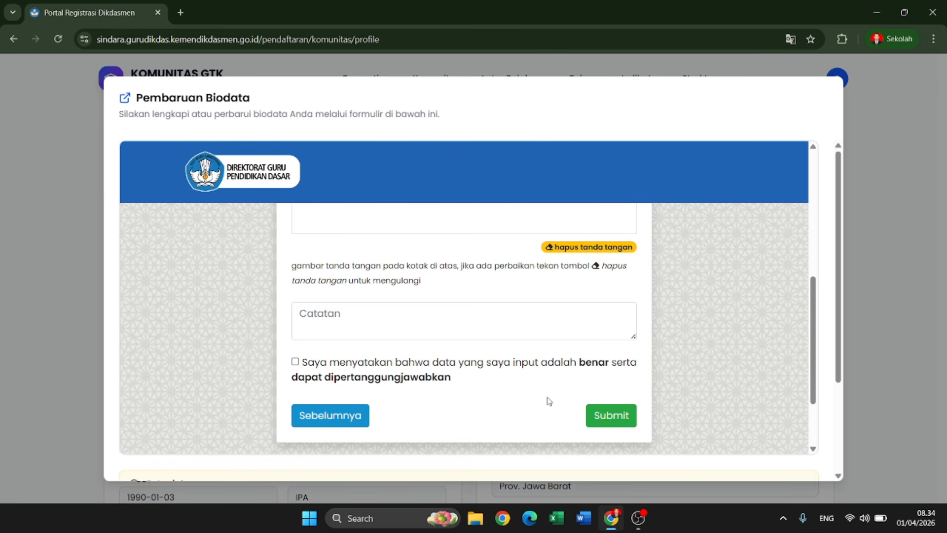
left_click(866, 171)
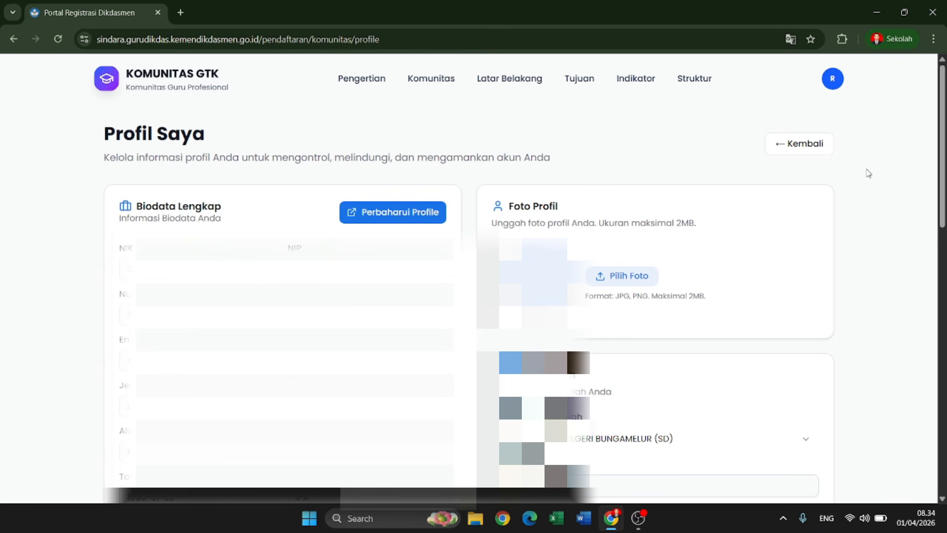
mouse_move(944, 186)
left_mouse_down()
mouse_move(931, 381)
mouse_move(932, 177)
left_mouse_up()
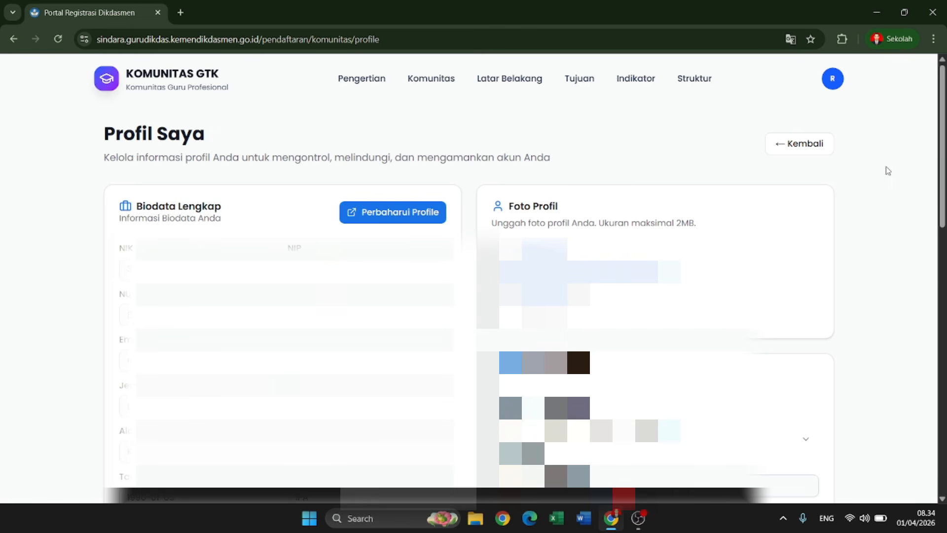
left_click(813, 155)
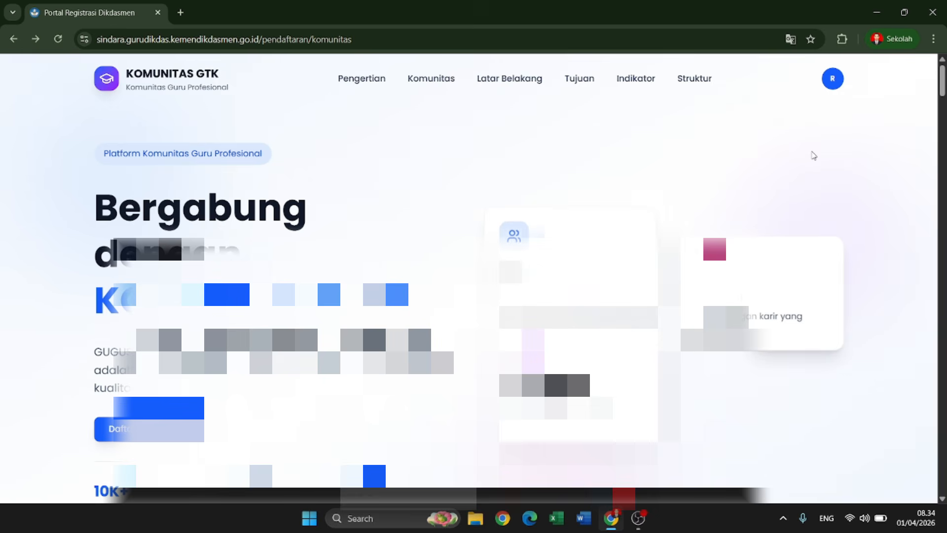